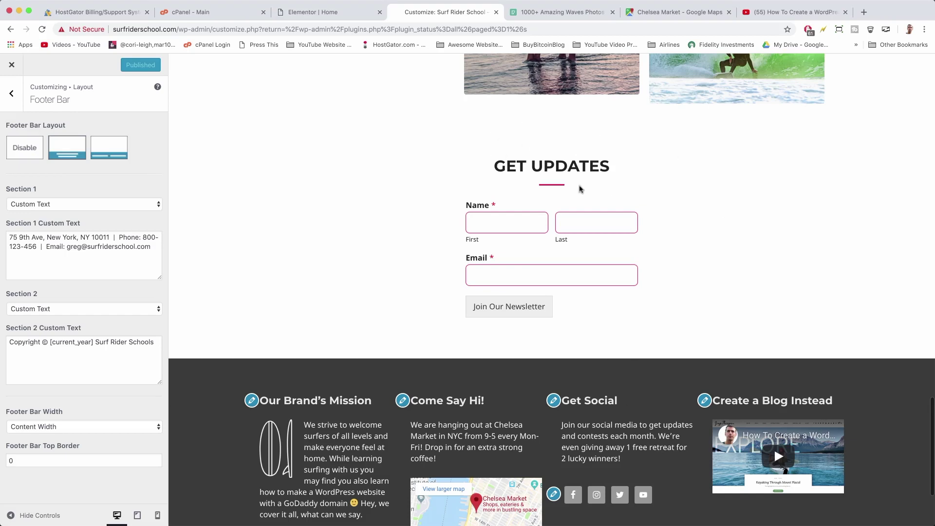
Try the First, Last and Email fields of the GET UPDATES form in the Customizer preview
click(511, 224)
click(572, 230)
click(628, 277)
Scroll through the page's sections in the Elementor editor
click(203, 12)
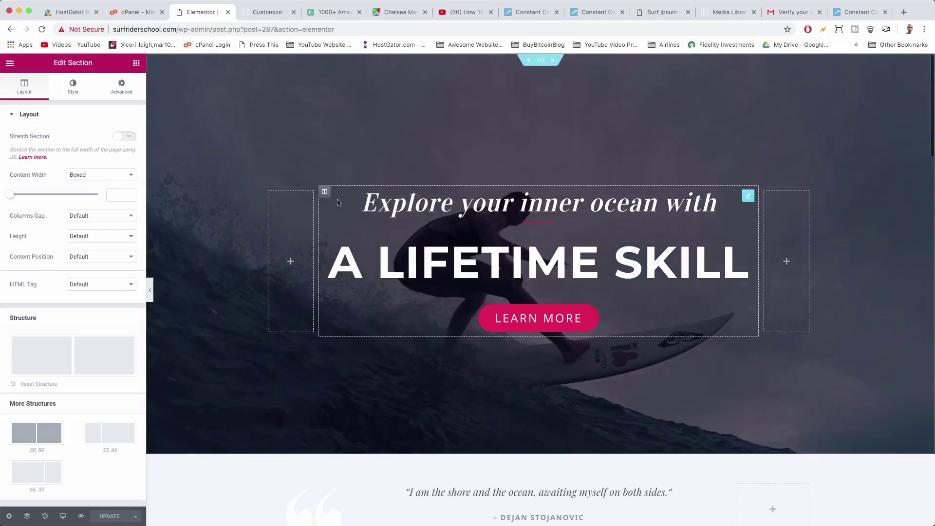
scroll(338, 202, down, 20)
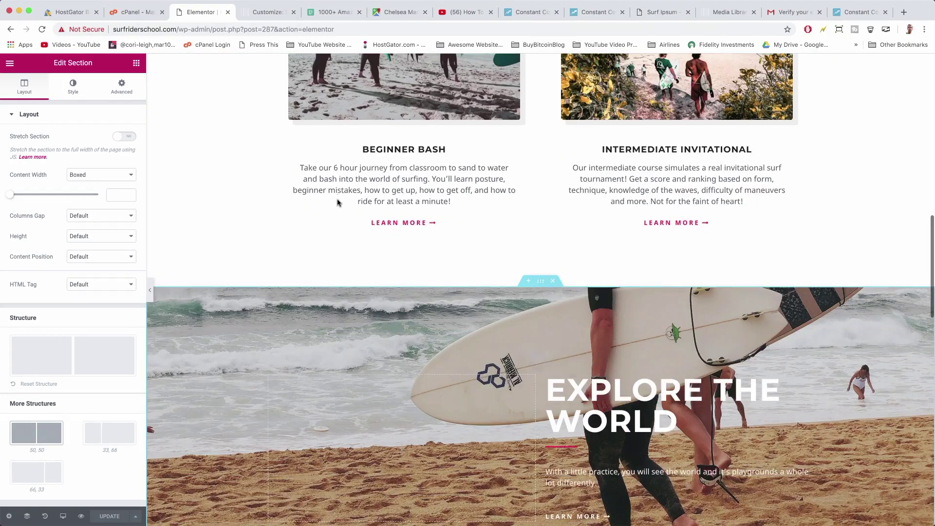
scroll(338, 202, up, 20)
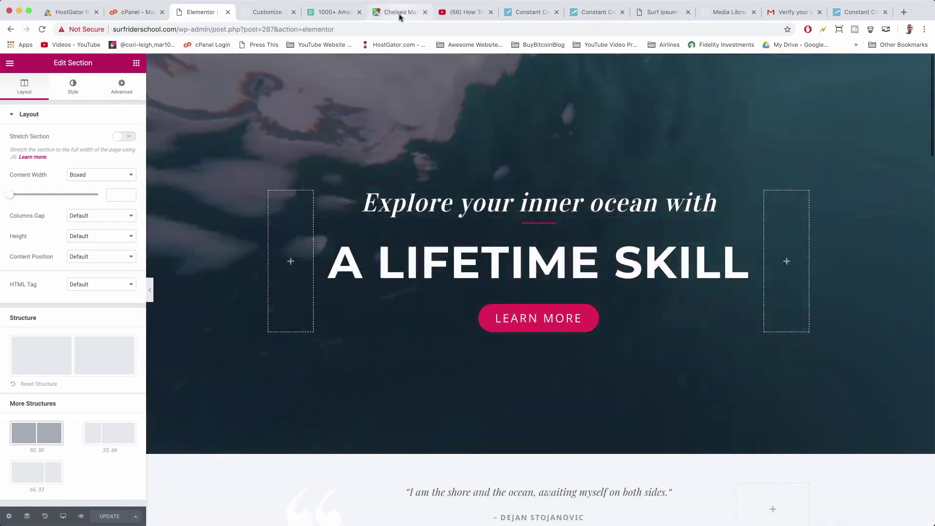
Load the live Surf Rider School site in another browser tab
click(399, 12)
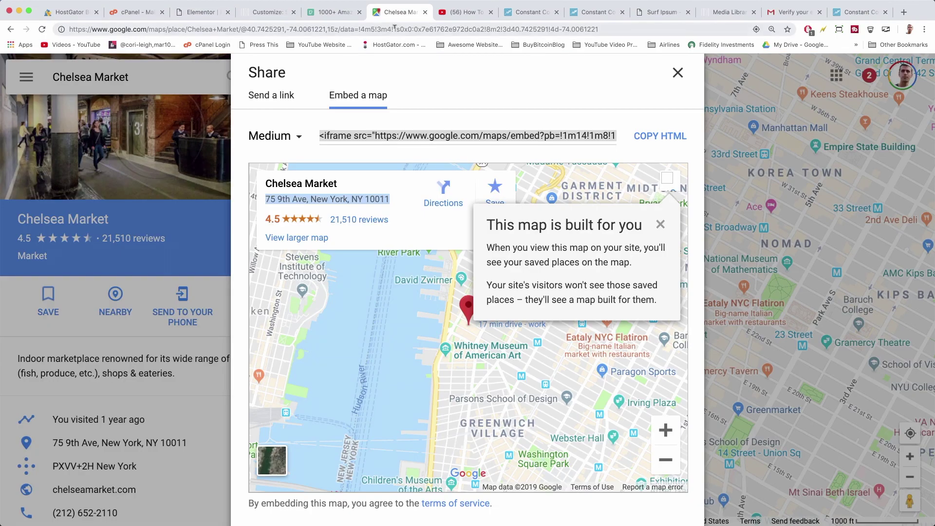
click(395, 28)
text(surfriderschool.com)
key(Return)
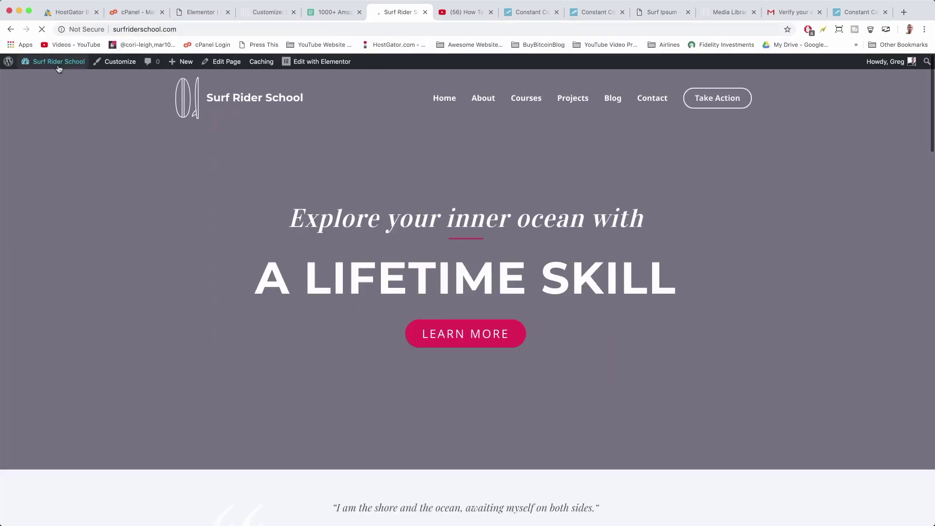
In WPForms Settings > Integrations, expand Constant Contact and begin adding a new account
mouse_move(53, 61)
click(36, 77)
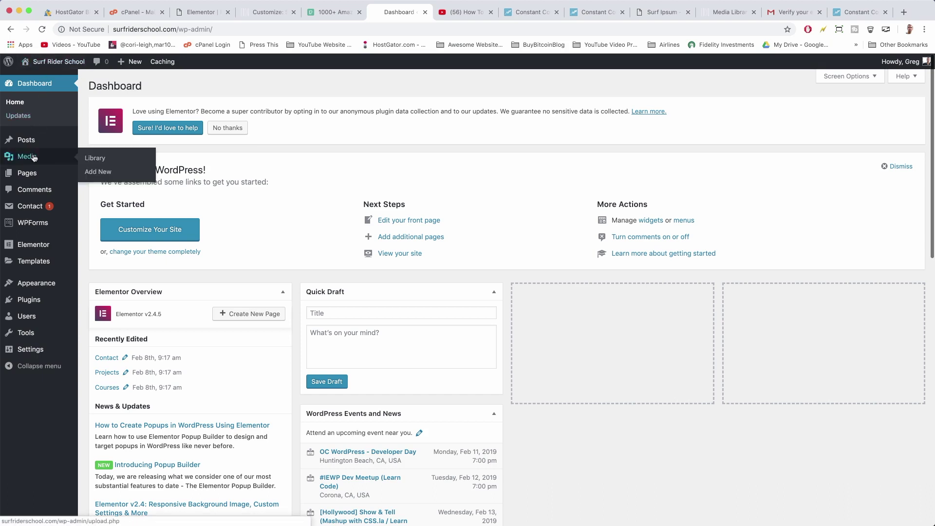
click(30, 224)
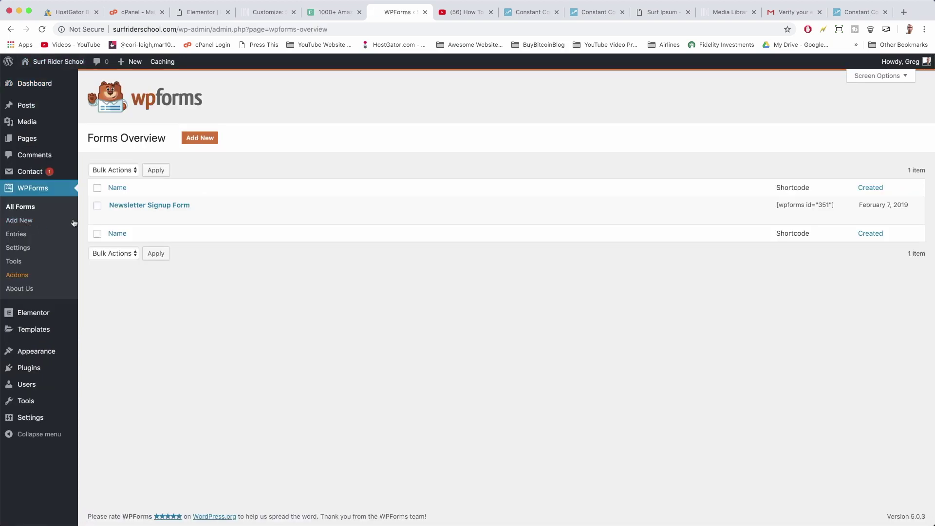
click(18, 248)
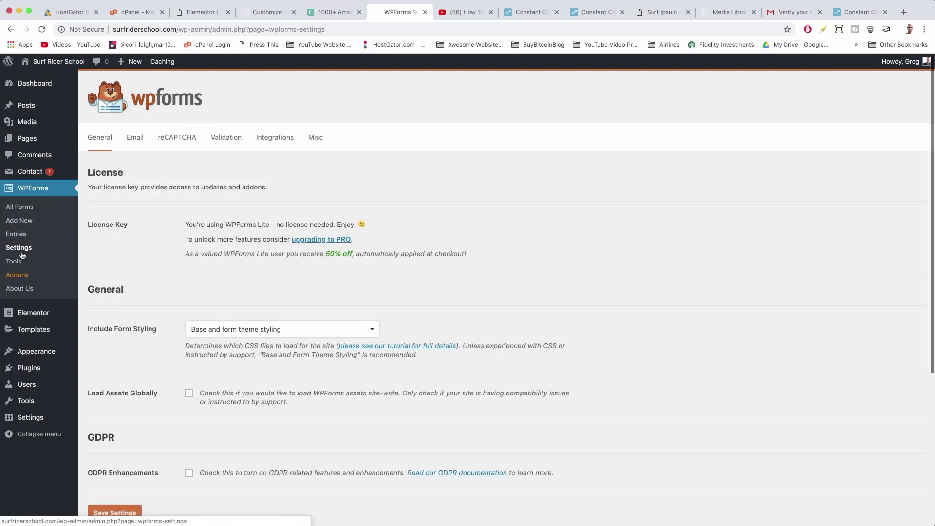
click(284, 142)
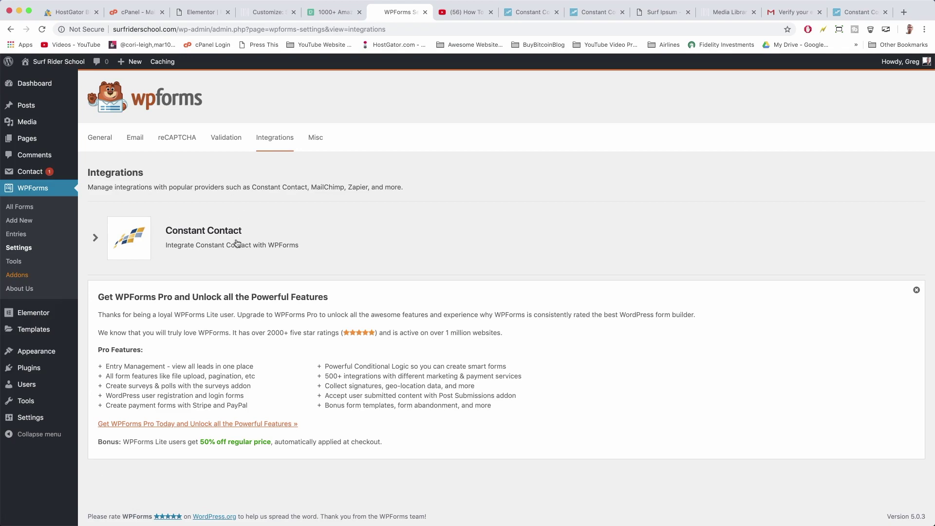
click(188, 232)
click(195, 268)
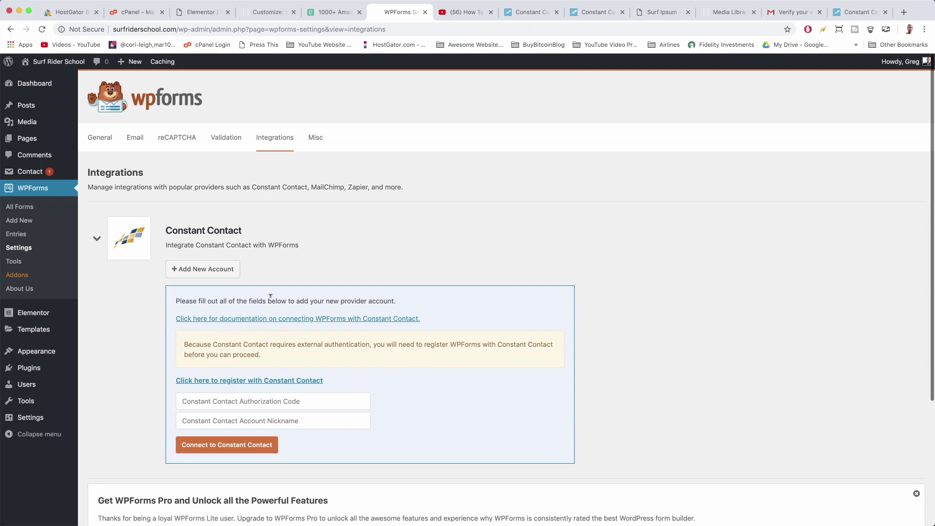
Log in to Constant Contact with the account e-mail and password, remembering the username
click(313, 380)
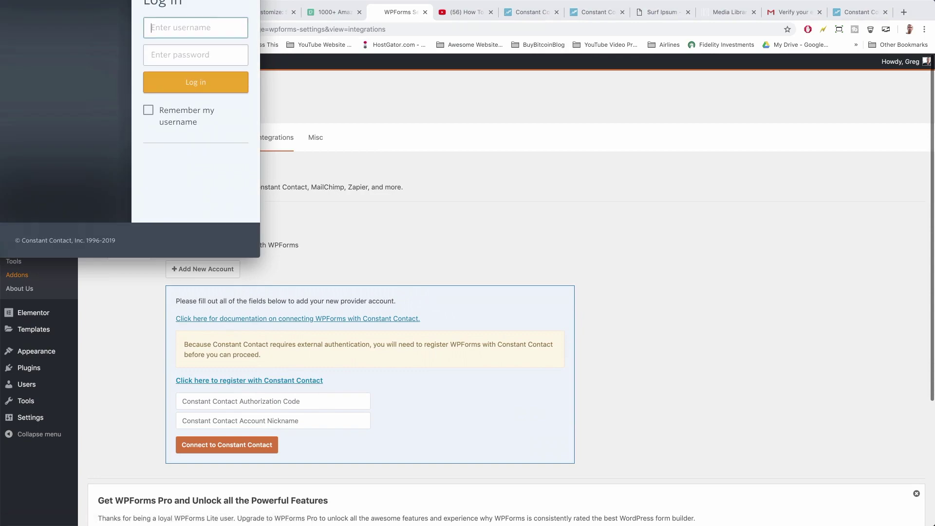
drag(118, 0, 600, 144)
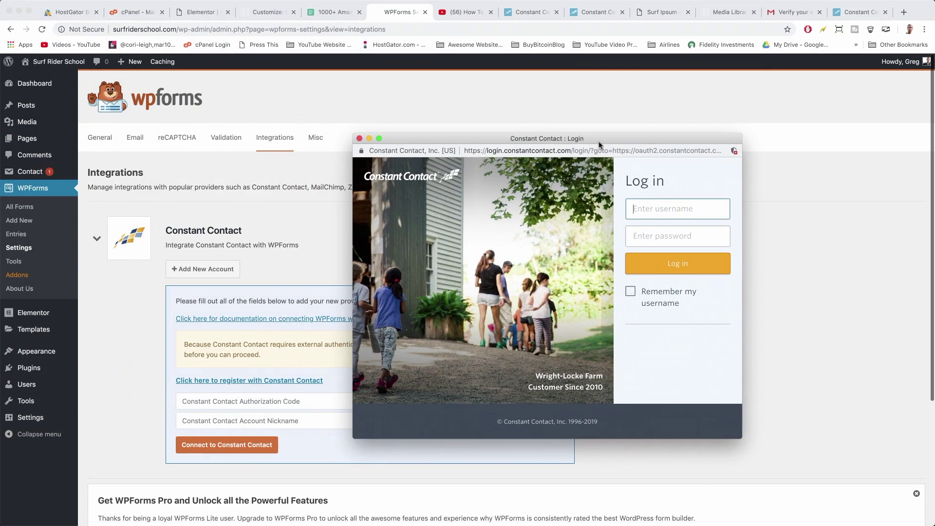
key(Tab)
text(•)
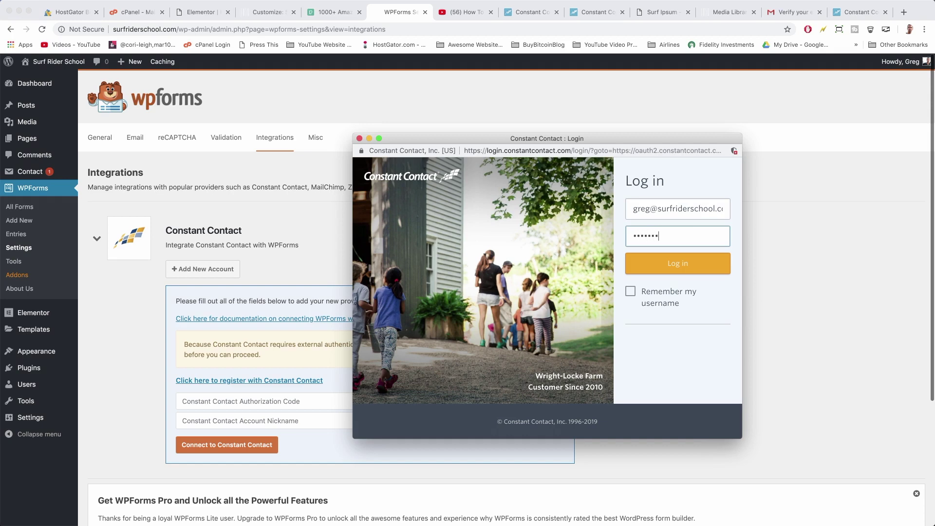
click(630, 291)
click(669, 263)
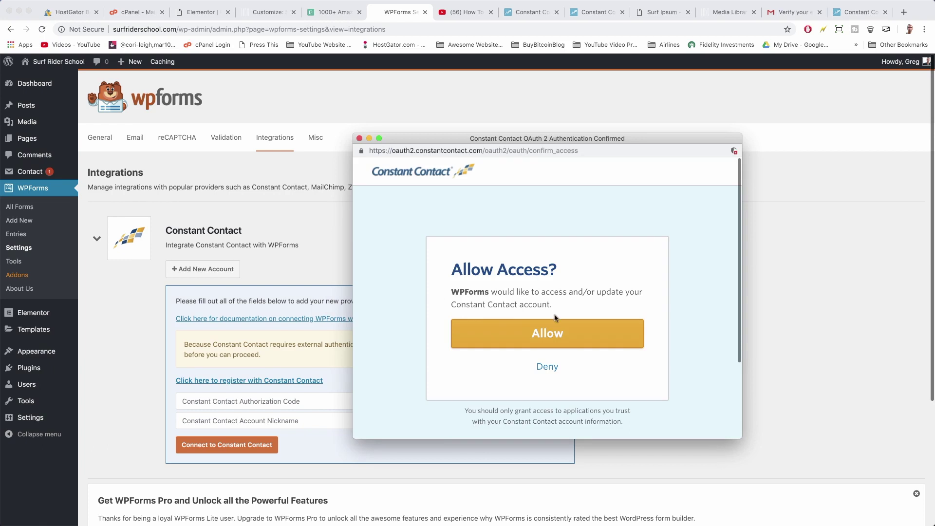
Allow WPForms access to Constant Contact and copy the authorization code it shows
click(615, 336)
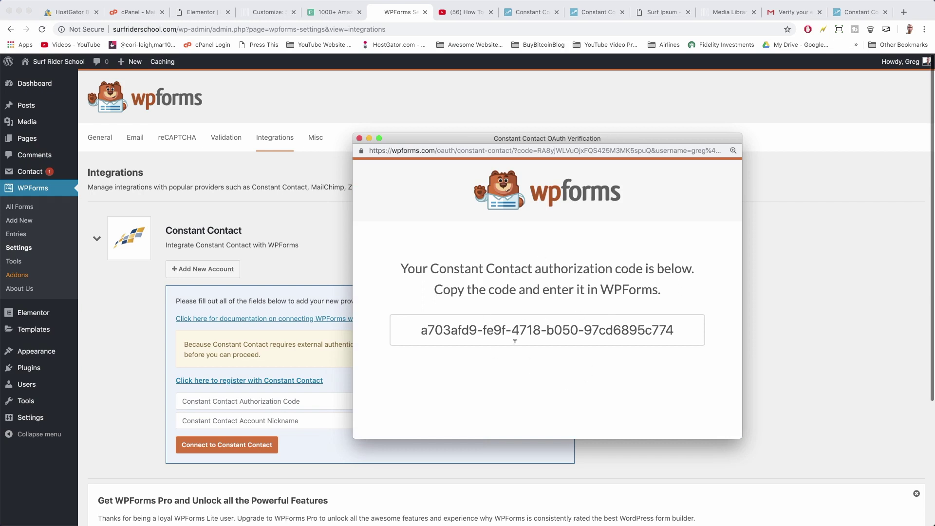
triple_click(526, 330)
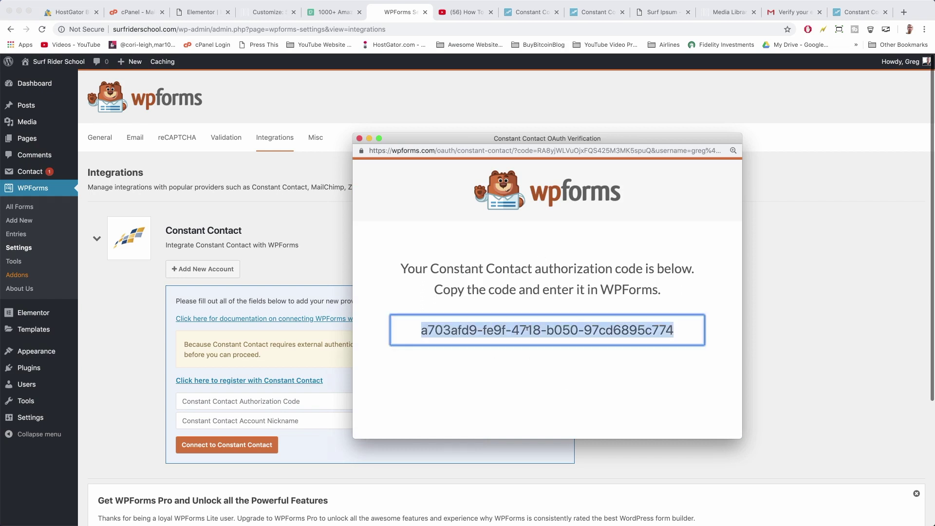
right_click(526, 330)
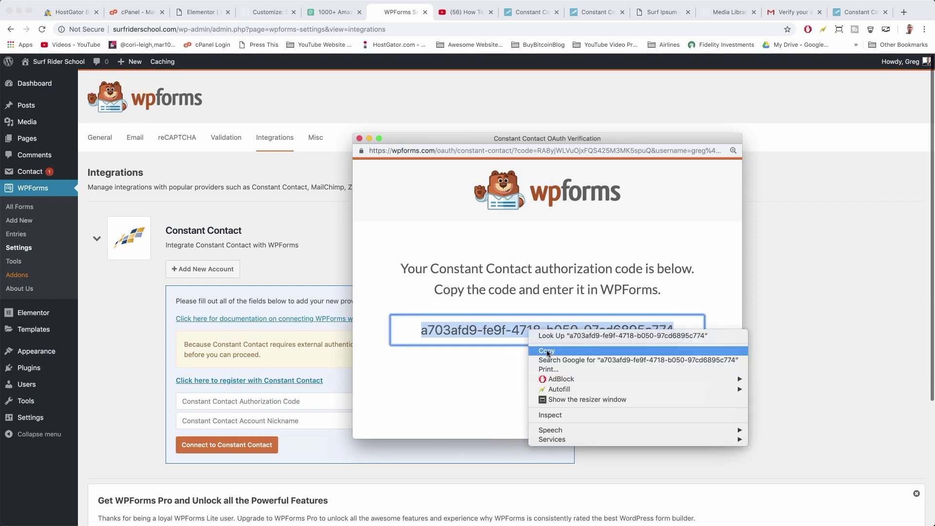
click(548, 354)
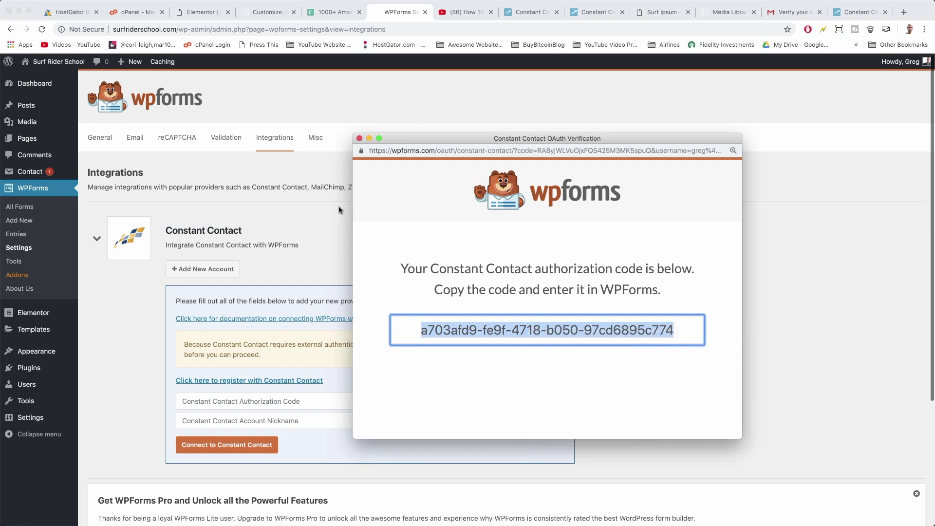
click(334, 263)
Paste the authorization code, nickname the account 'Surf Rider School' and connect it
click(259, 401)
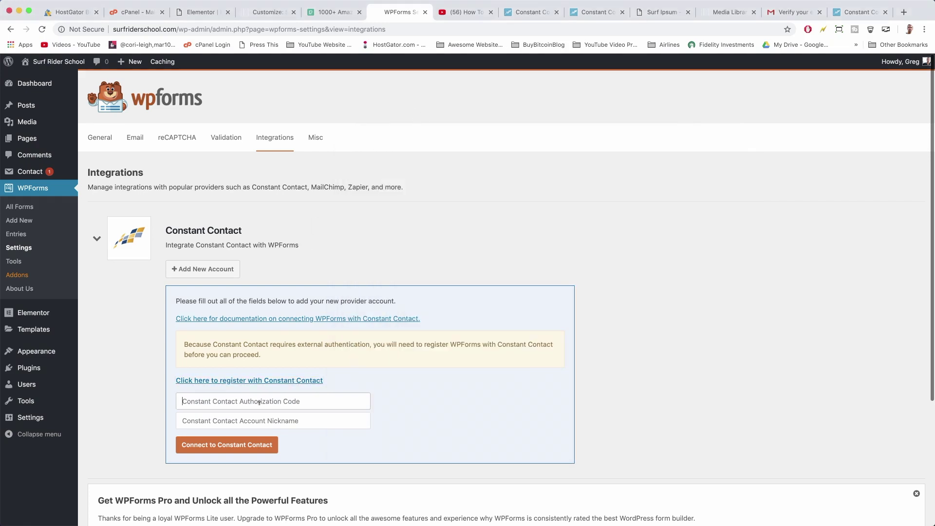
right_click(222, 397)
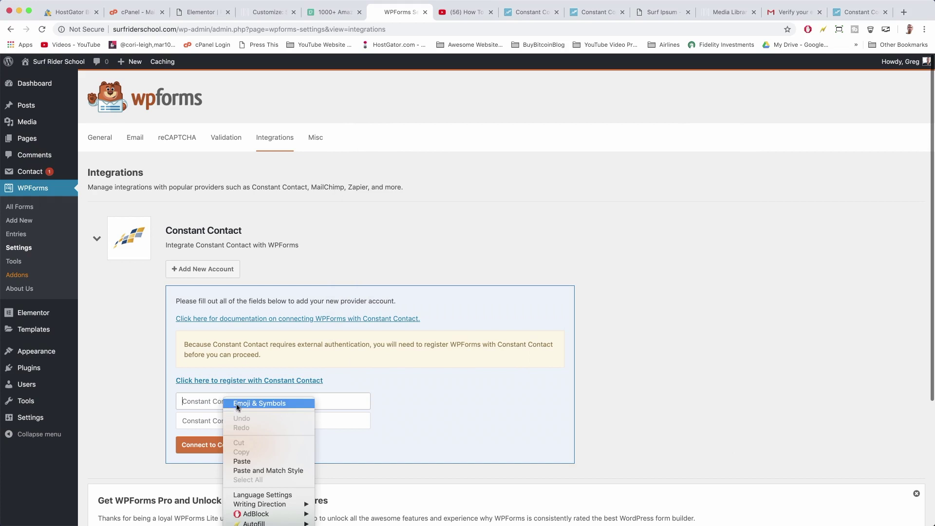
click(242, 461)
click(206, 423)
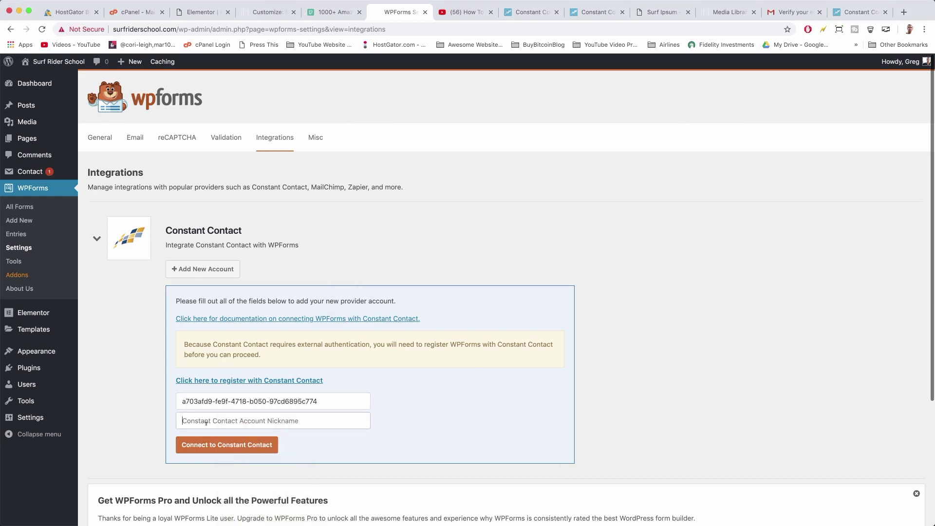
text(Surf)
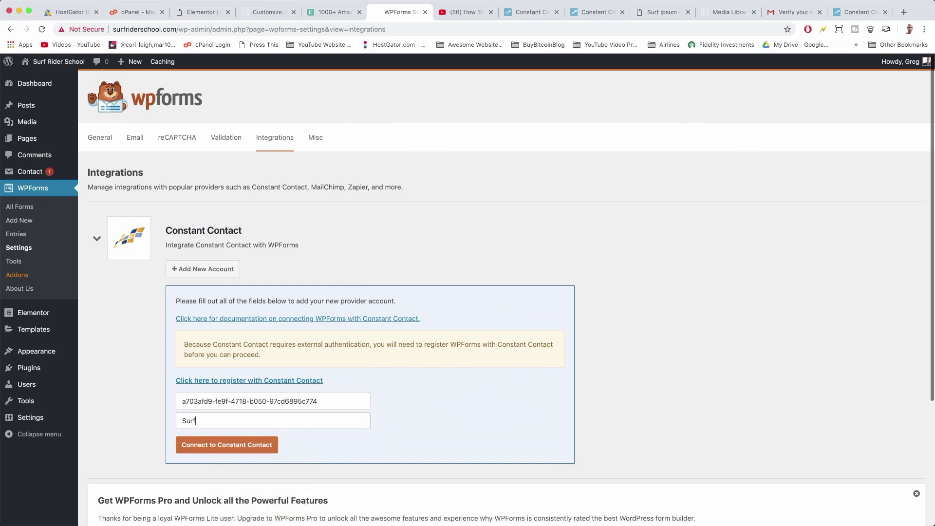
text( Rider SChool)
click(208, 449)
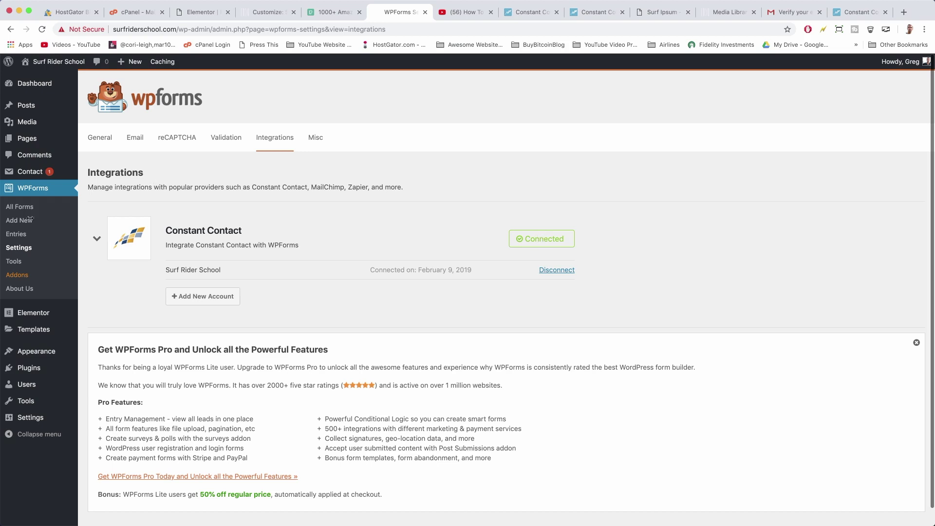
Open the Newsletter Signup Form from All Forms in the WPForms builder
click(18, 210)
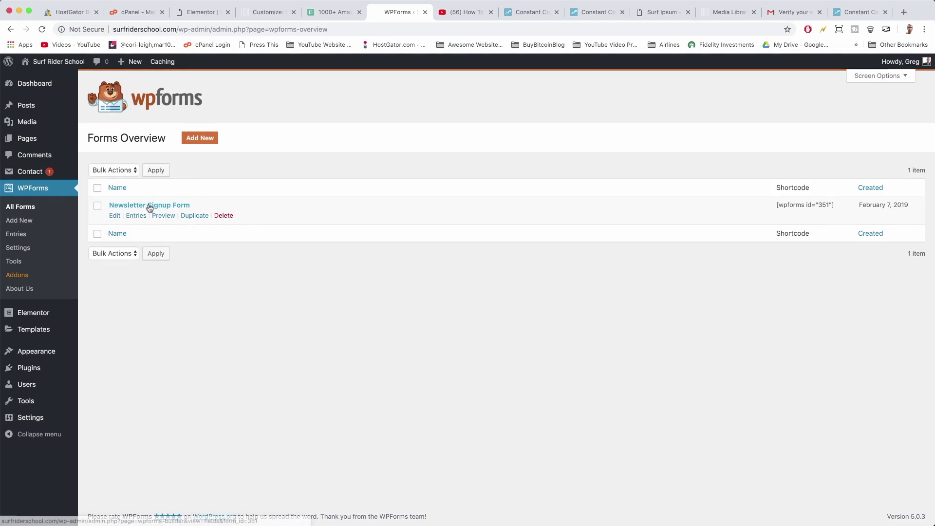
click(149, 207)
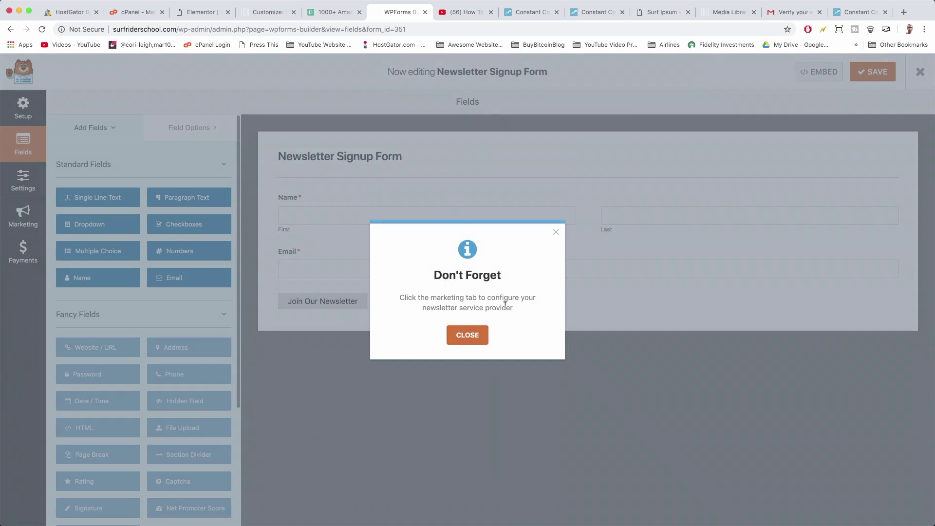
click(477, 335)
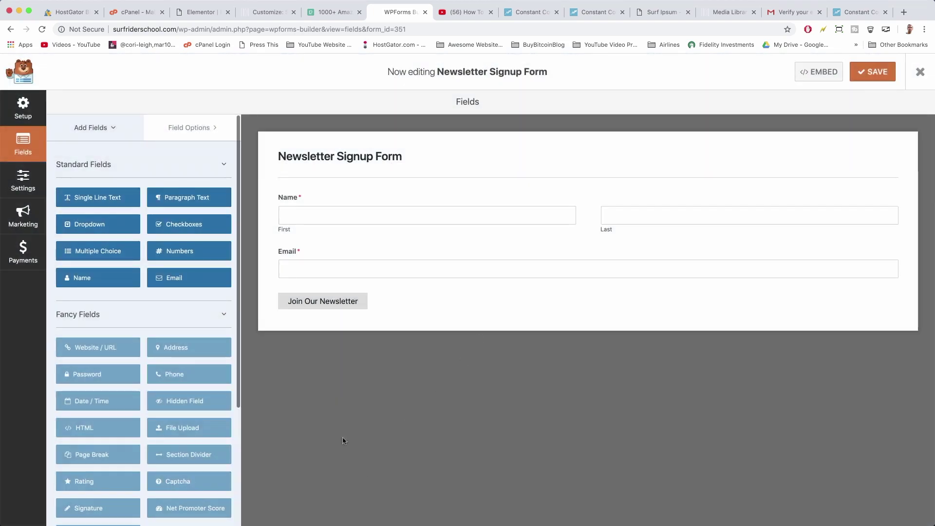
Choose Constant Contact in the form's Marketing settings and add a new connection
click(31, 213)
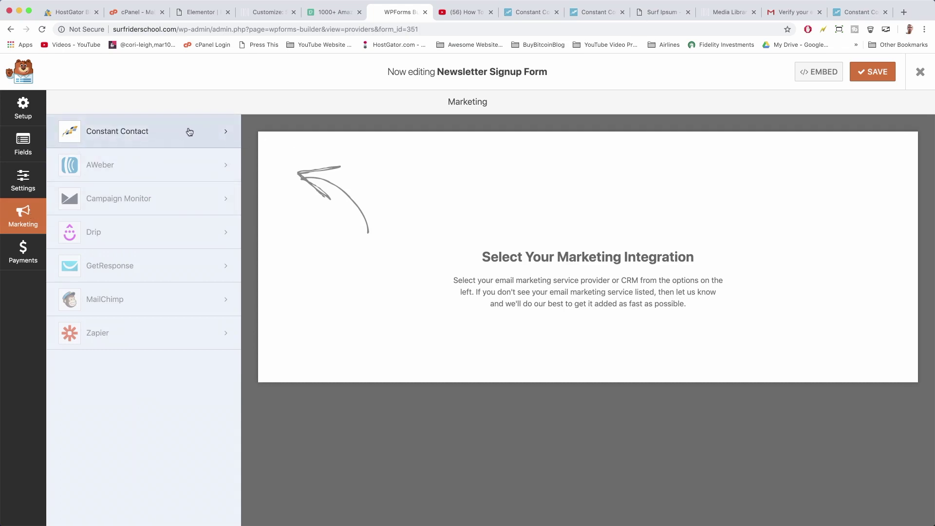
click(223, 136)
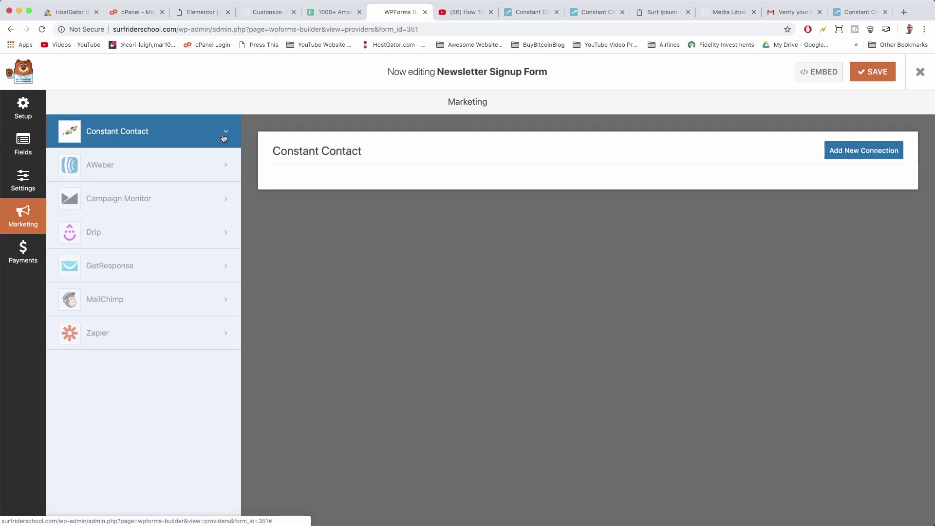
click(864, 152)
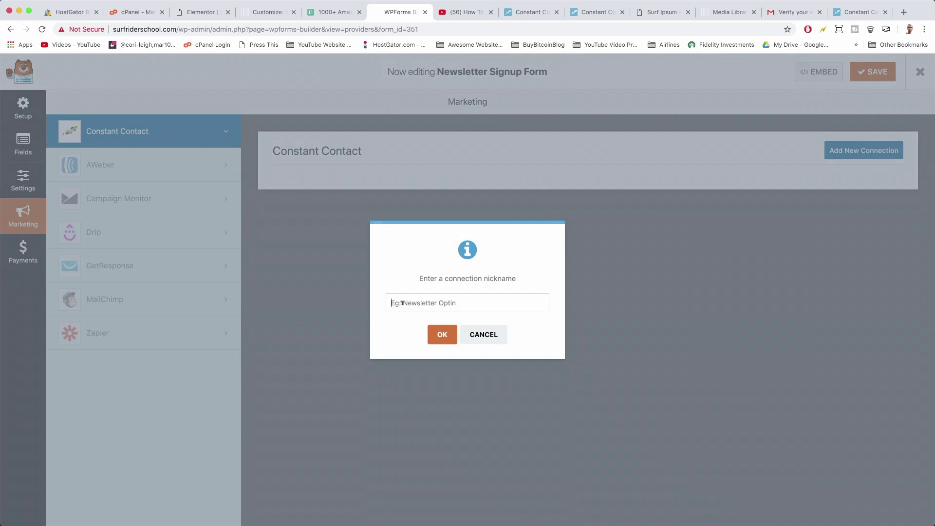
Name the connection 'Surf Rider School' and select the Surf Rider School account and General Interest list
text(Surf Rider School)
click(439, 333)
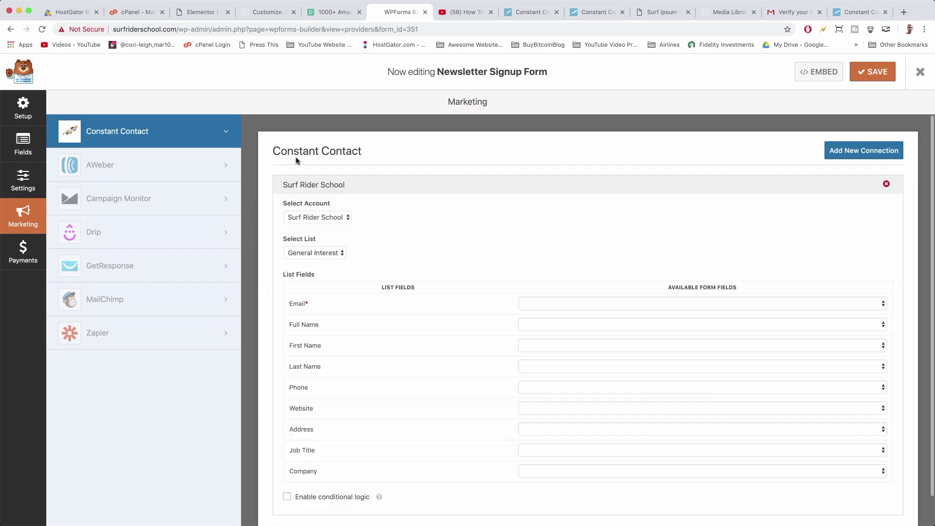
click(339, 220)
click(339, 217)
click(327, 257)
click(324, 252)
click(324, 252)
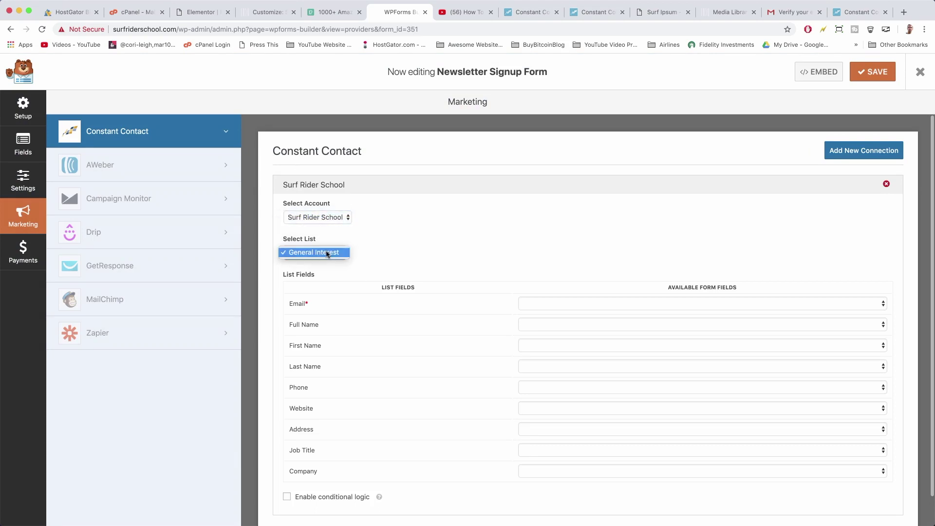
click(324, 253)
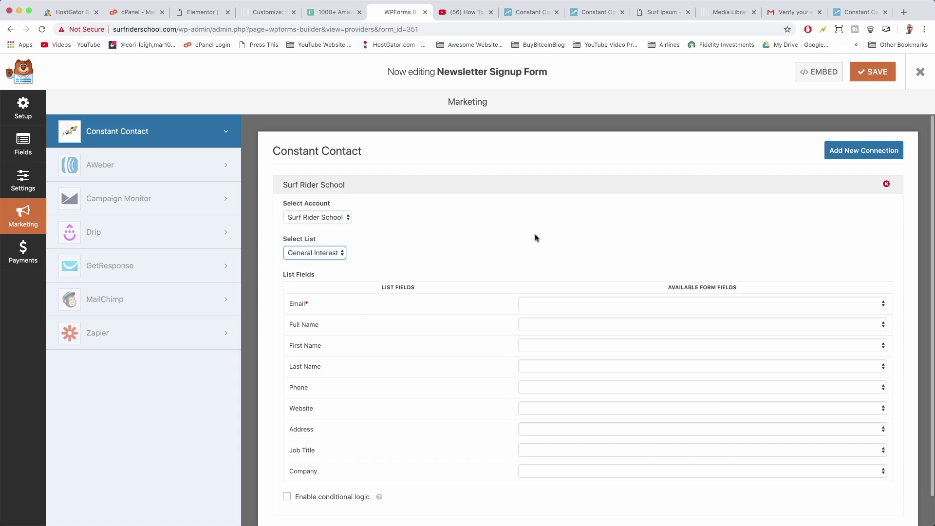
scroll(536, 236, down, 1)
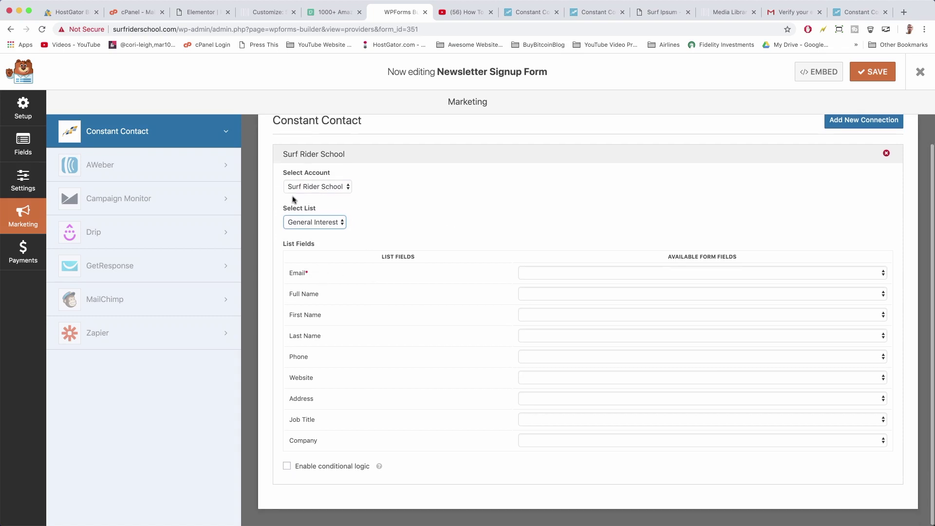
scroll(384, 313, up, 1)
scroll(384, 313, down, 1)
Map Email to Email and Full, First, Last Name to Name (Full/First/Last), leaving Phone unmapped
click(486, 230)
scroll(448, 208, up, 1)
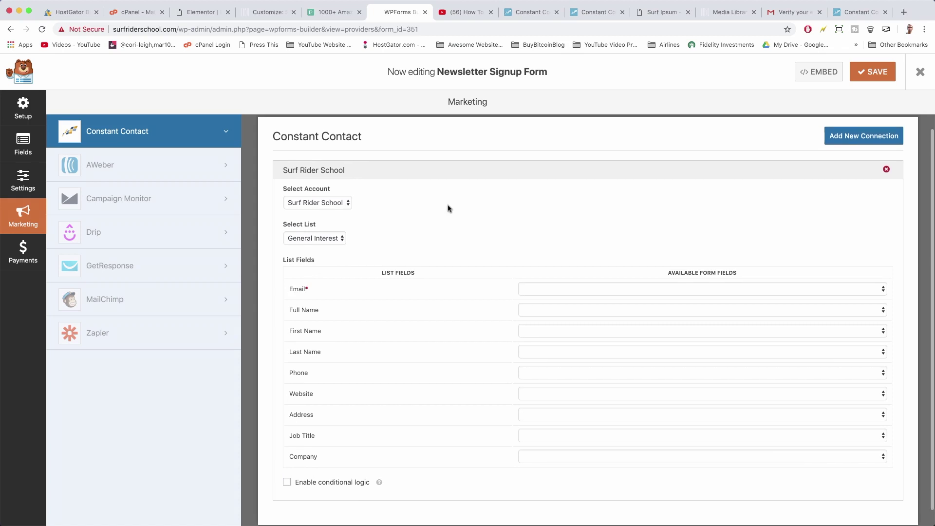
click(554, 293)
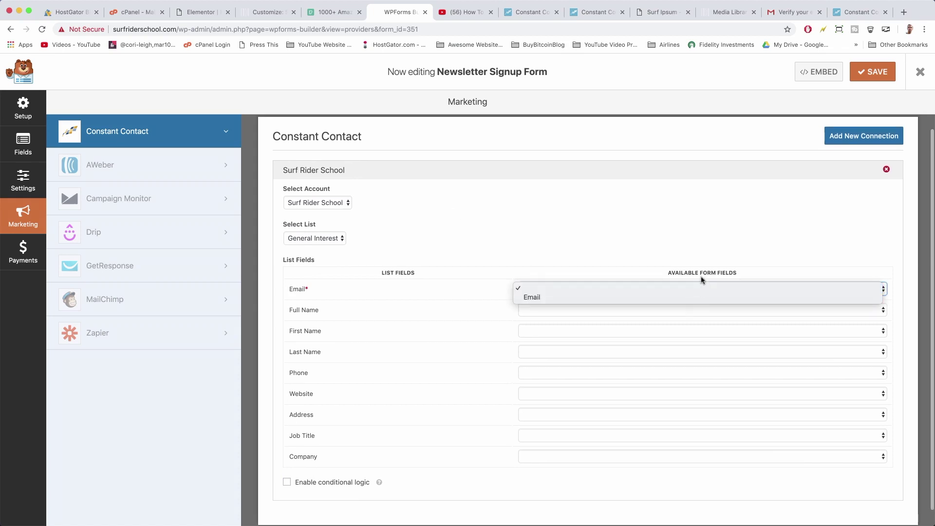
click(697, 297)
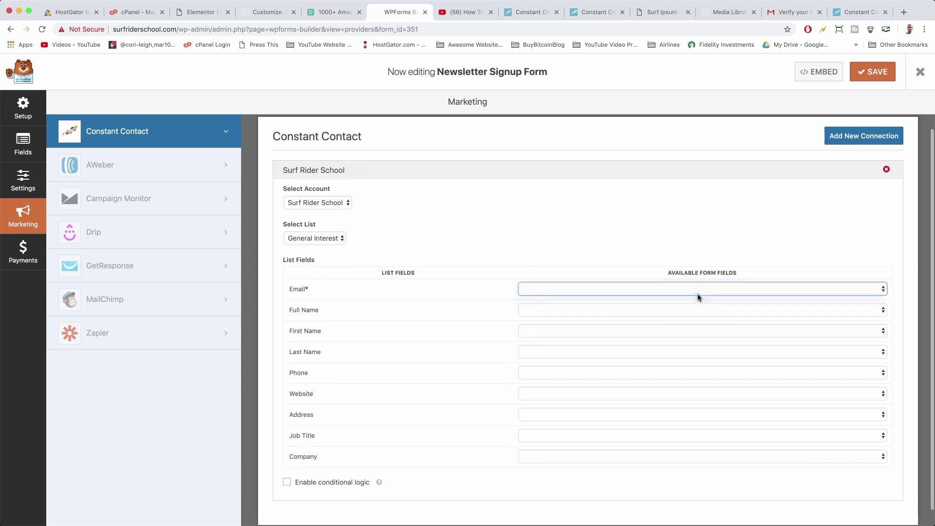
click(565, 309)
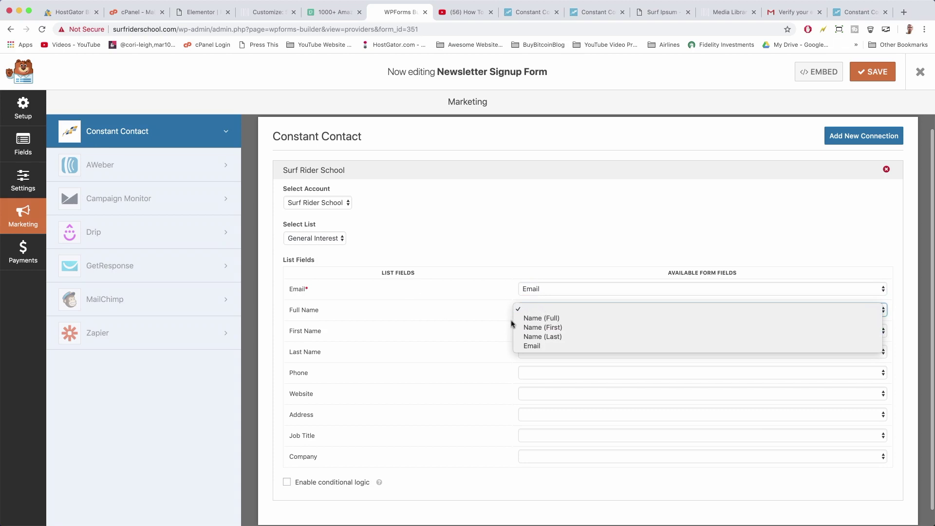
click(525, 321)
click(540, 332)
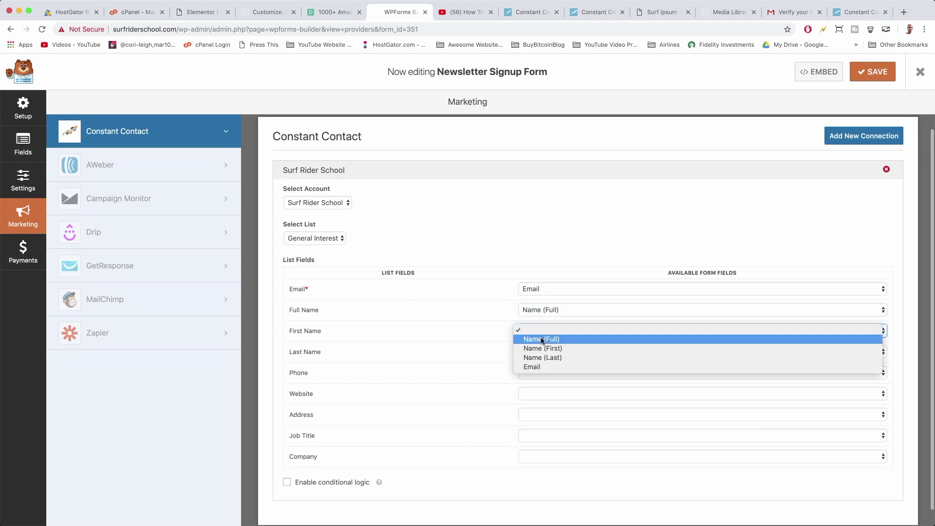
click(541, 349)
click(537, 354)
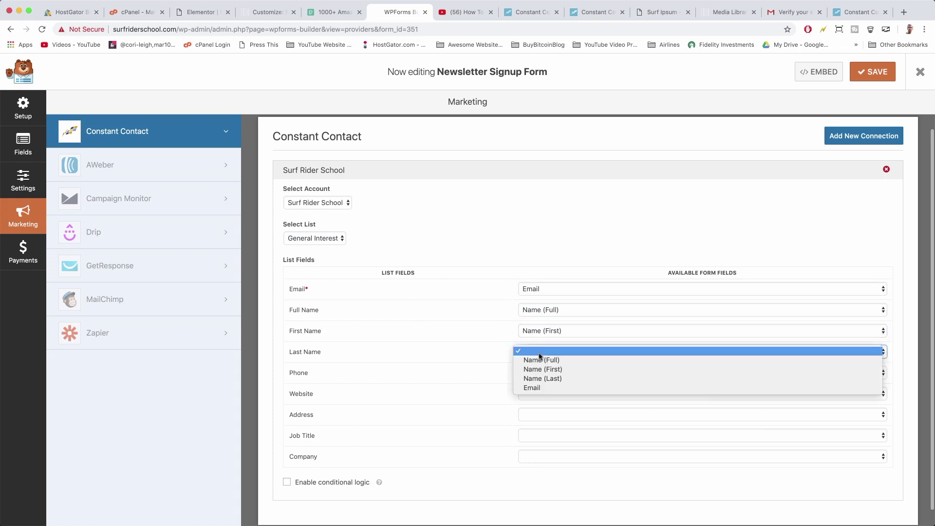
click(540, 381)
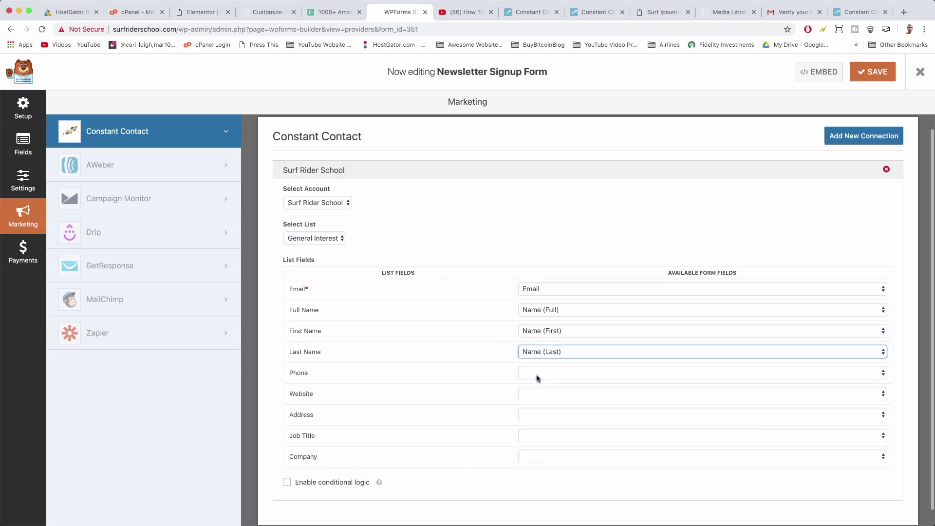
click(536, 375)
click(458, 374)
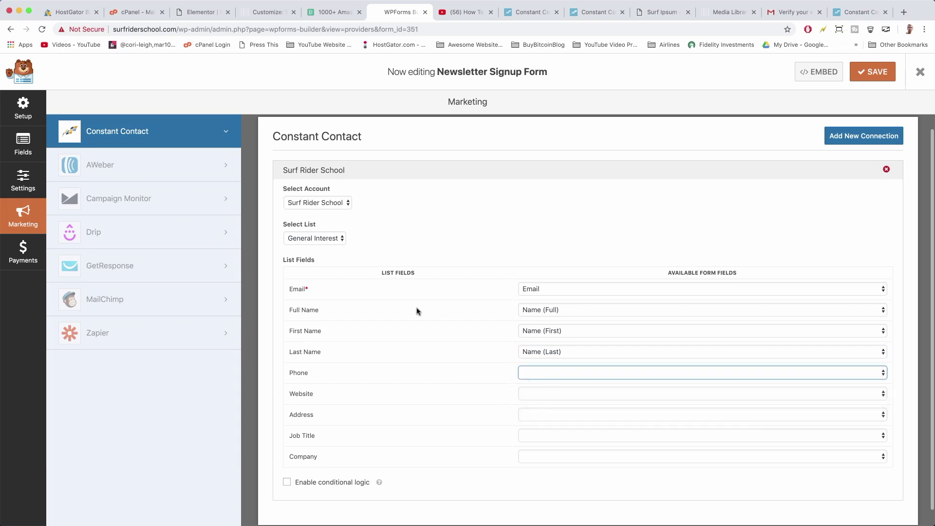
Check the First name field in the Customizer preview and the Constant Contact verification and help pages
click(266, 11)
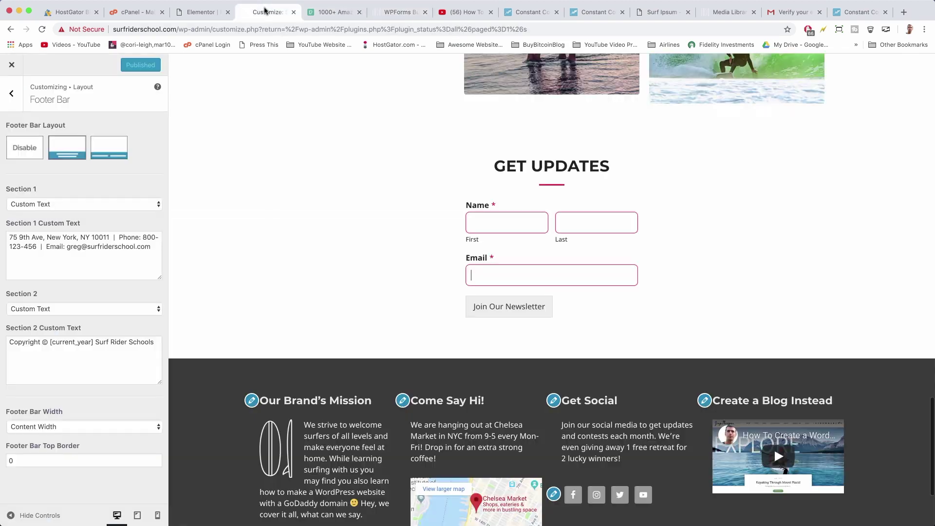
click(517, 222)
click(531, 12)
click(588, 13)
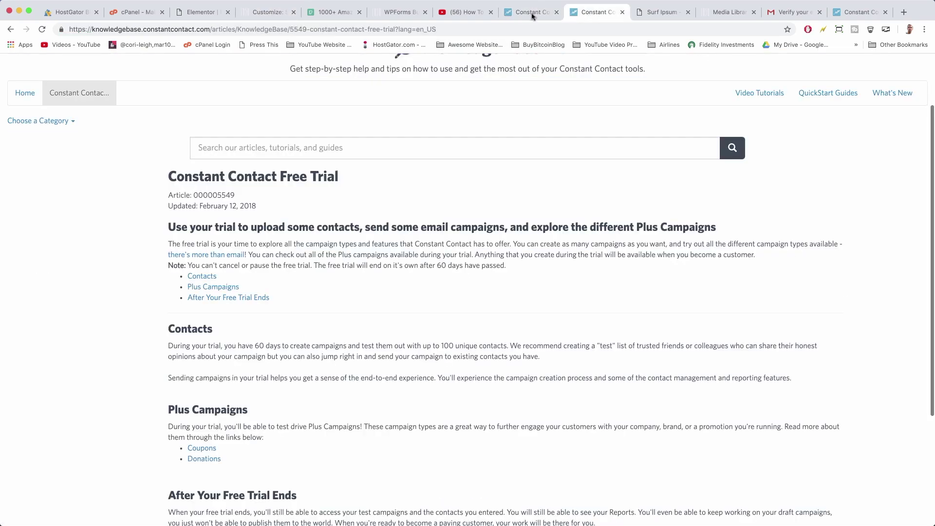
Save the form's Constant Contact marketing settings and start a new browser tab
click(393, 12)
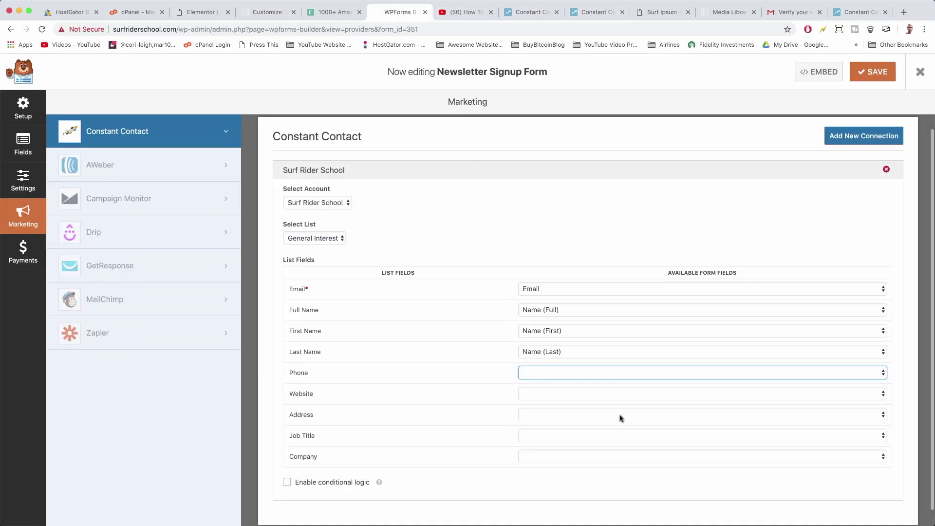
click(875, 73)
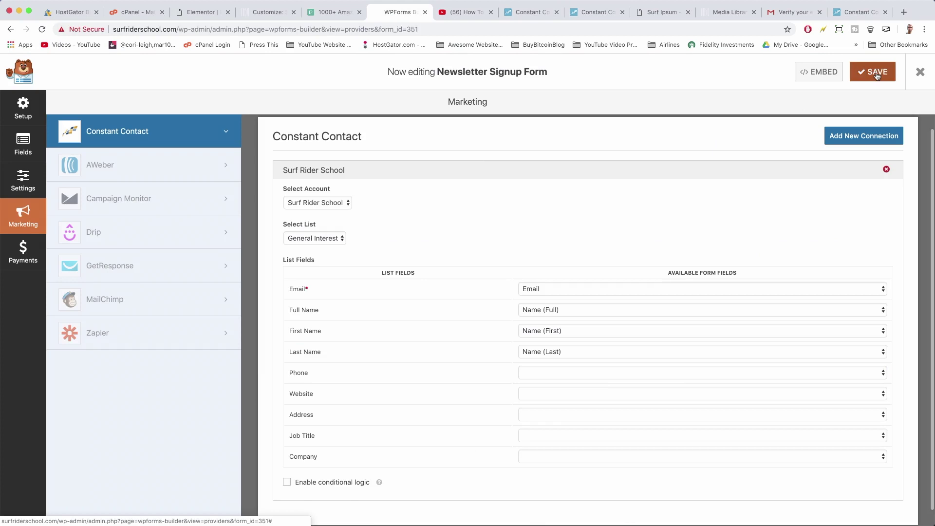
click(904, 12)
Load surfriderschool.com and scroll down to the Get Updates form with Name and Email fields
text(surfriderschool.com)
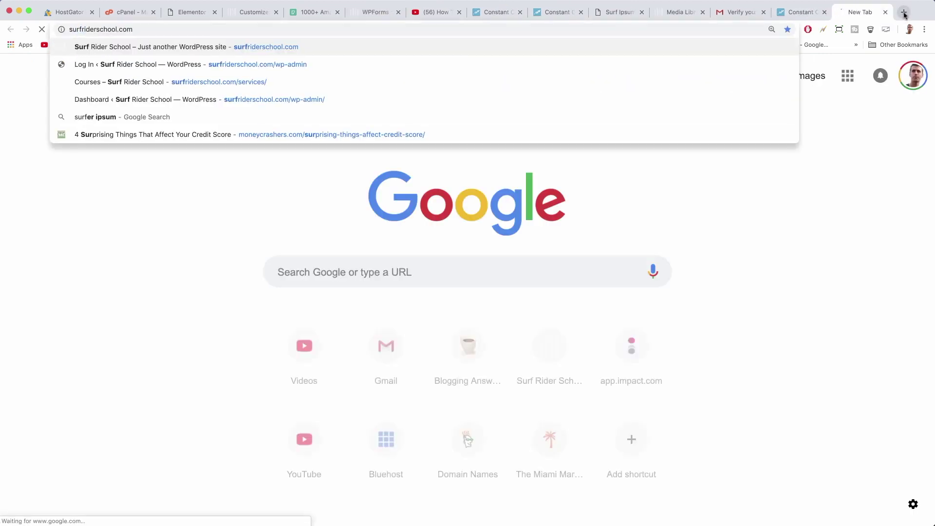
key(Return)
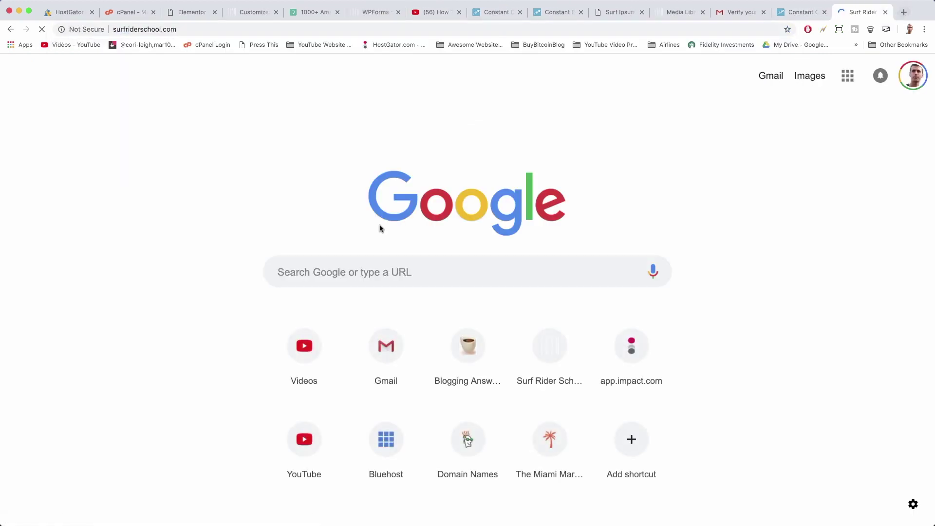
scroll(476, 200, down, 10)
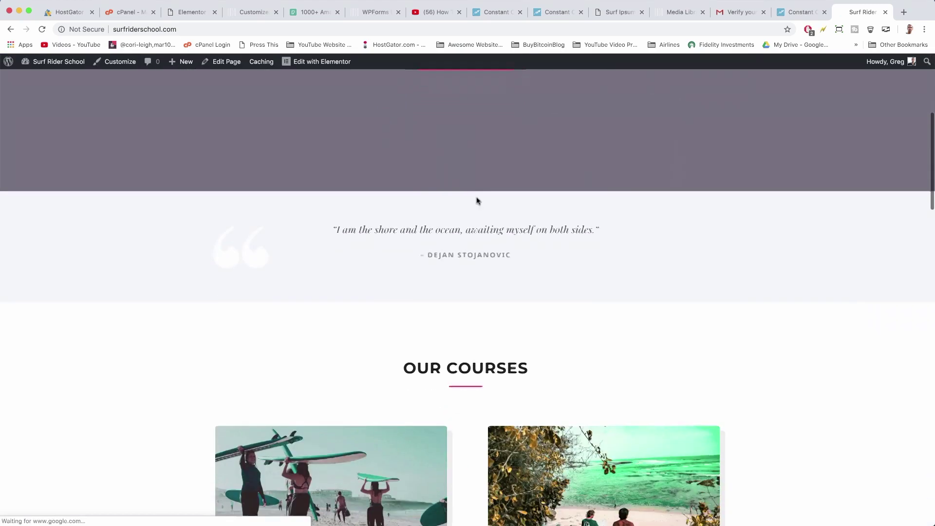
scroll(476, 201, down, 15)
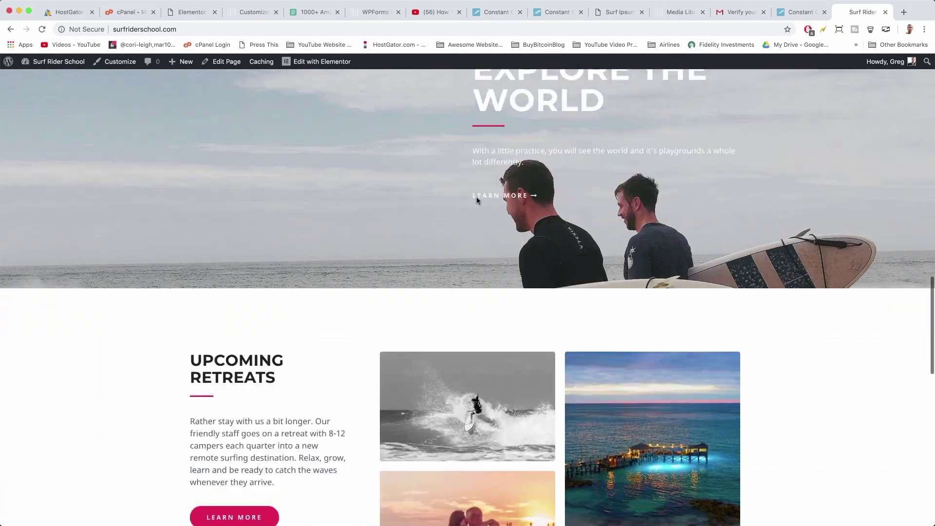
scroll(476, 201, down, 5)
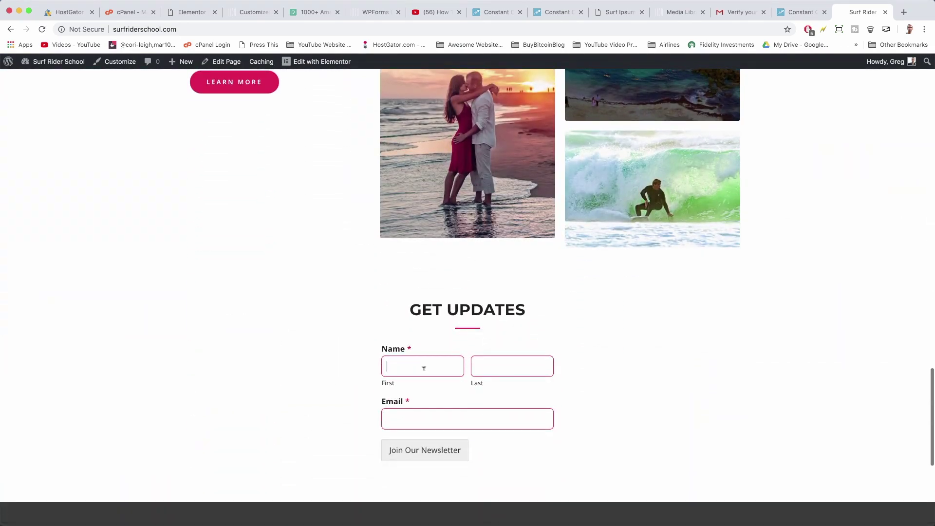